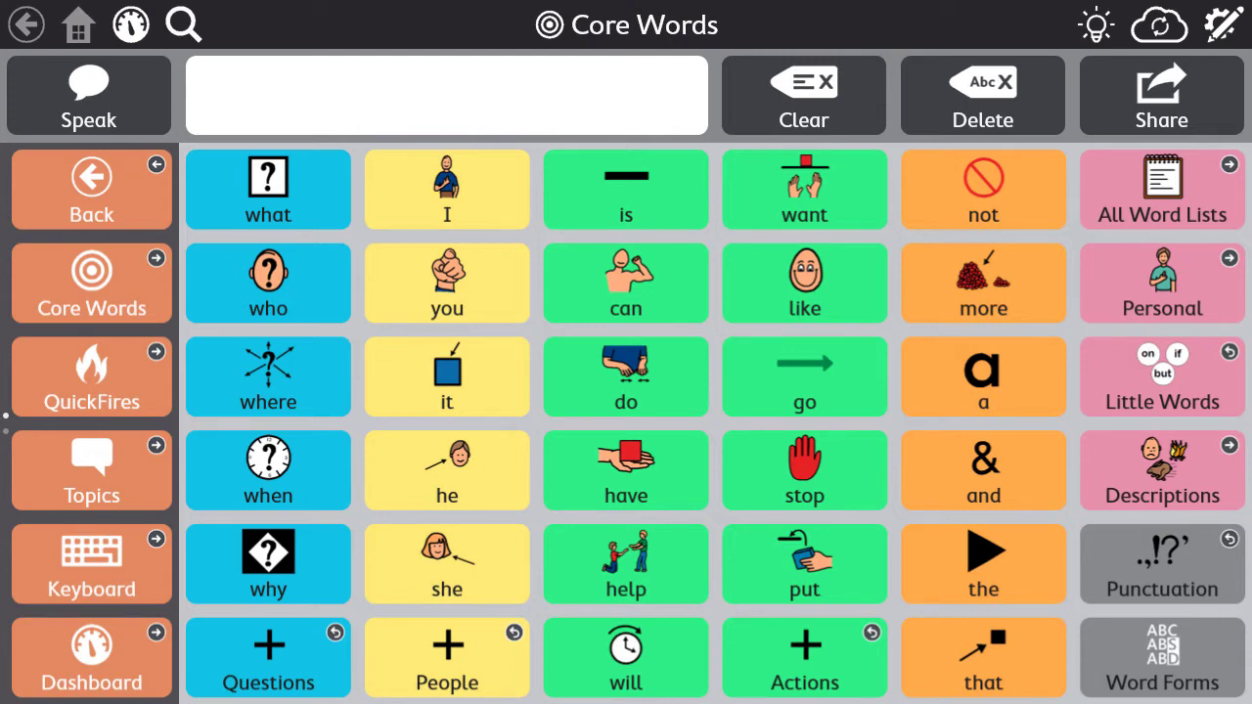
# Create a new button in an empty Dashboard cell and label it 'Tell a joke'.
pyautogui.click(98, 651)
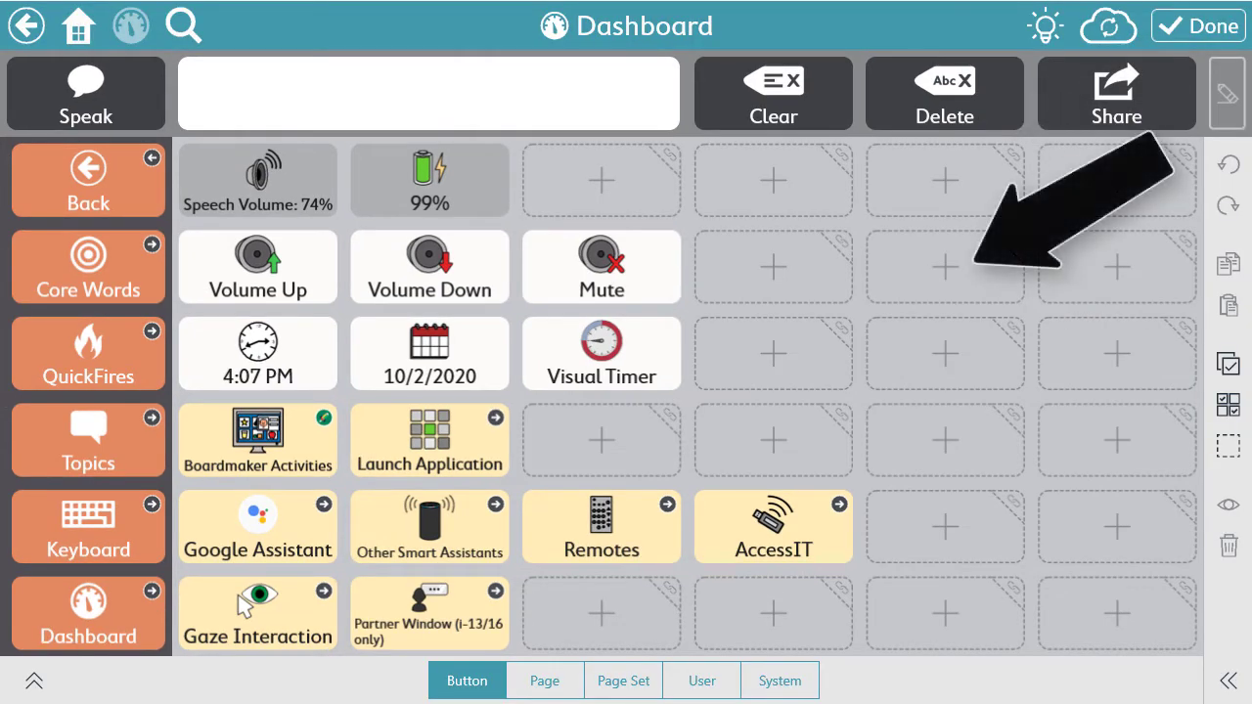
pyautogui.click(942, 267)
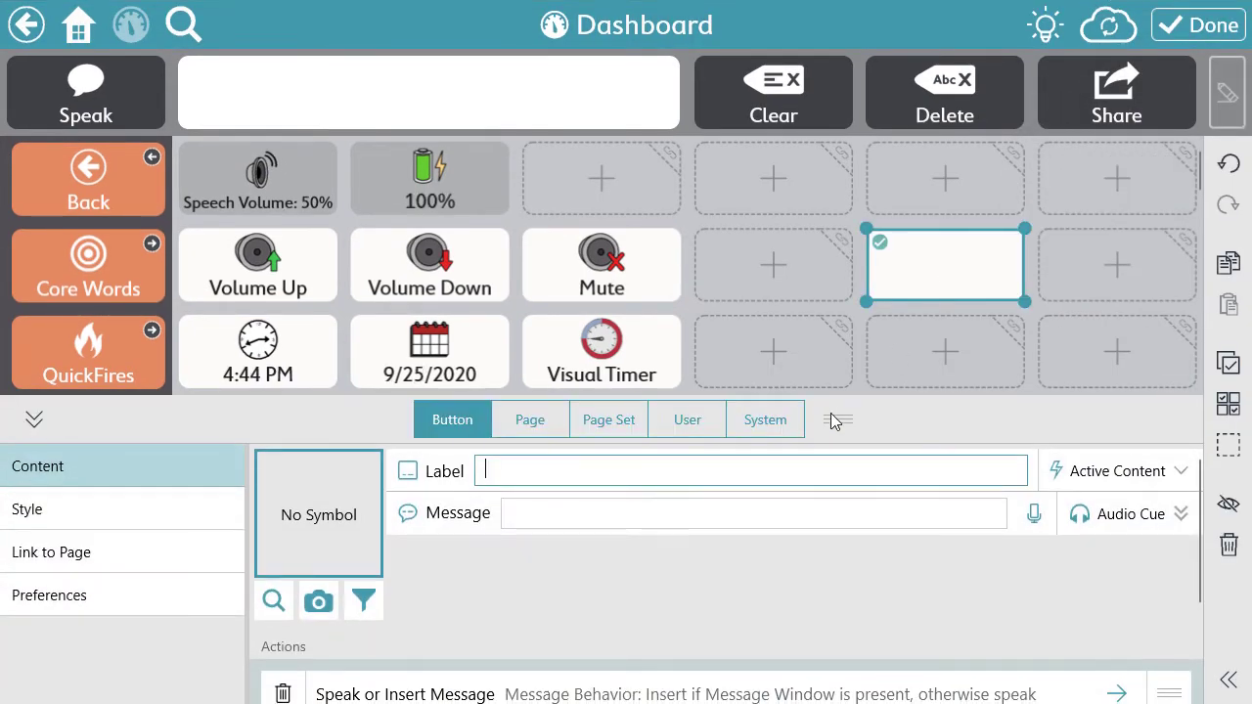
pyautogui.moveTo(839, 420); pyautogui.dragTo(852, 336)
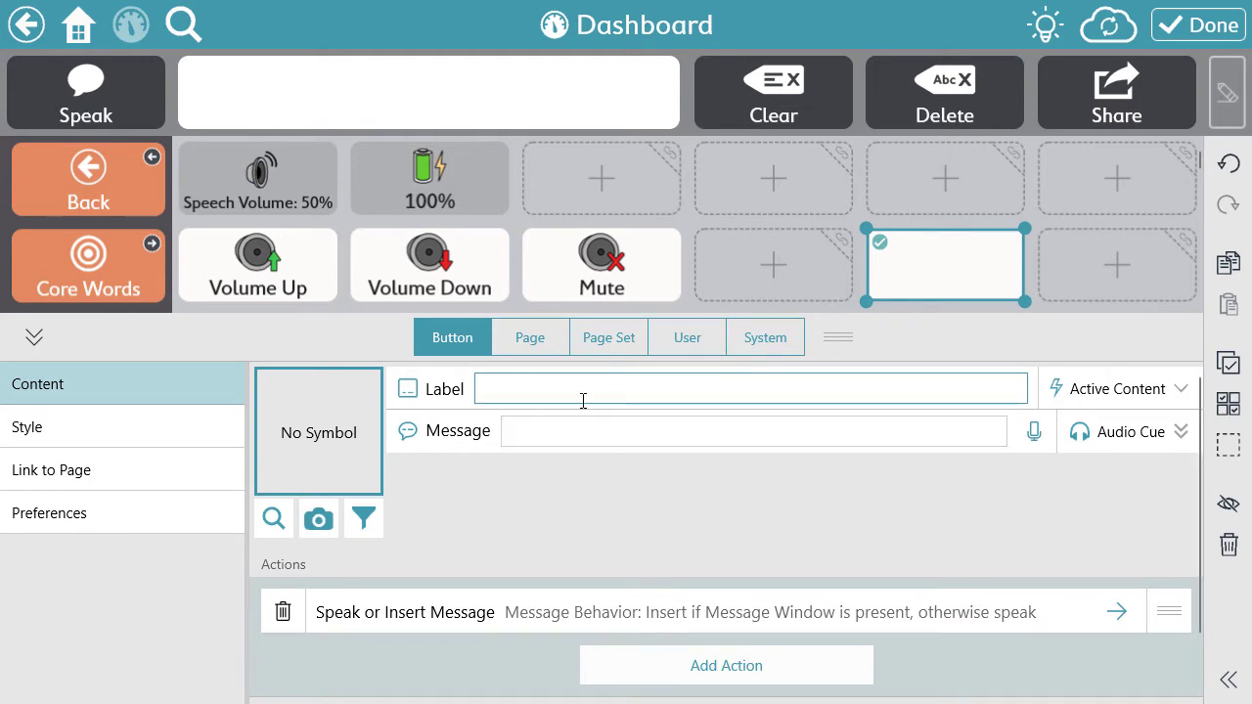
pyautogui.write('Tel')
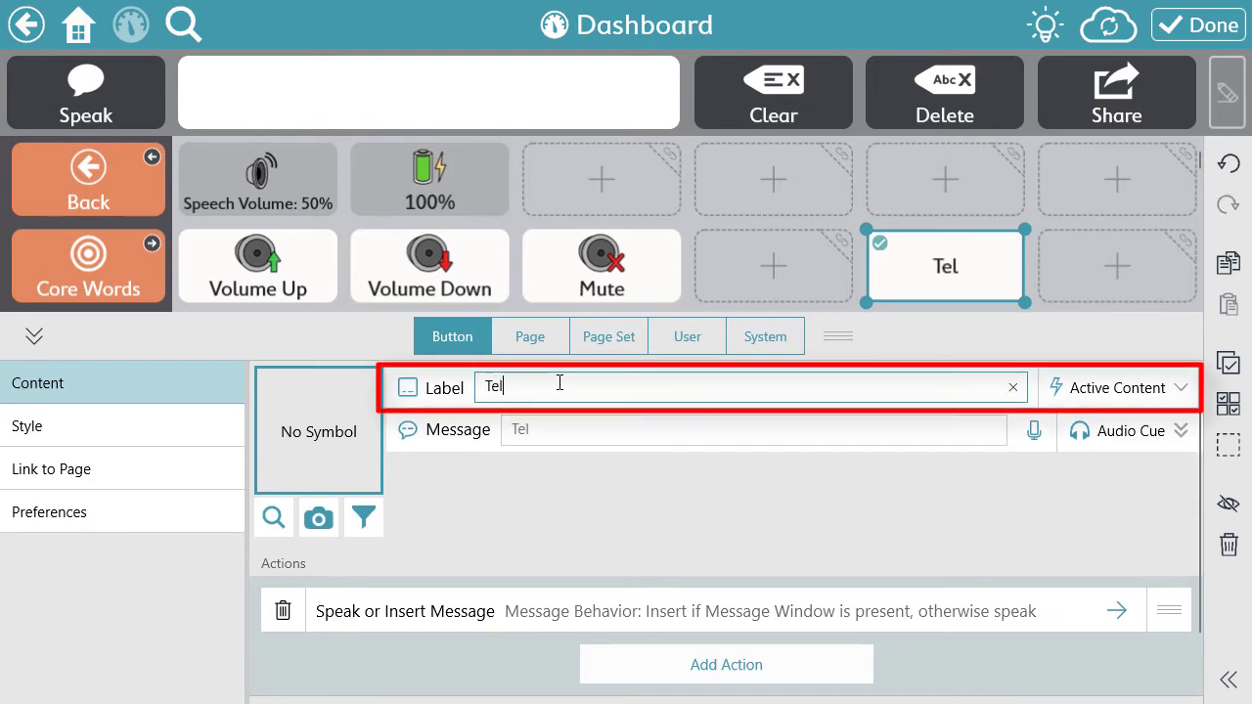
pyautogui.write('l a joke')
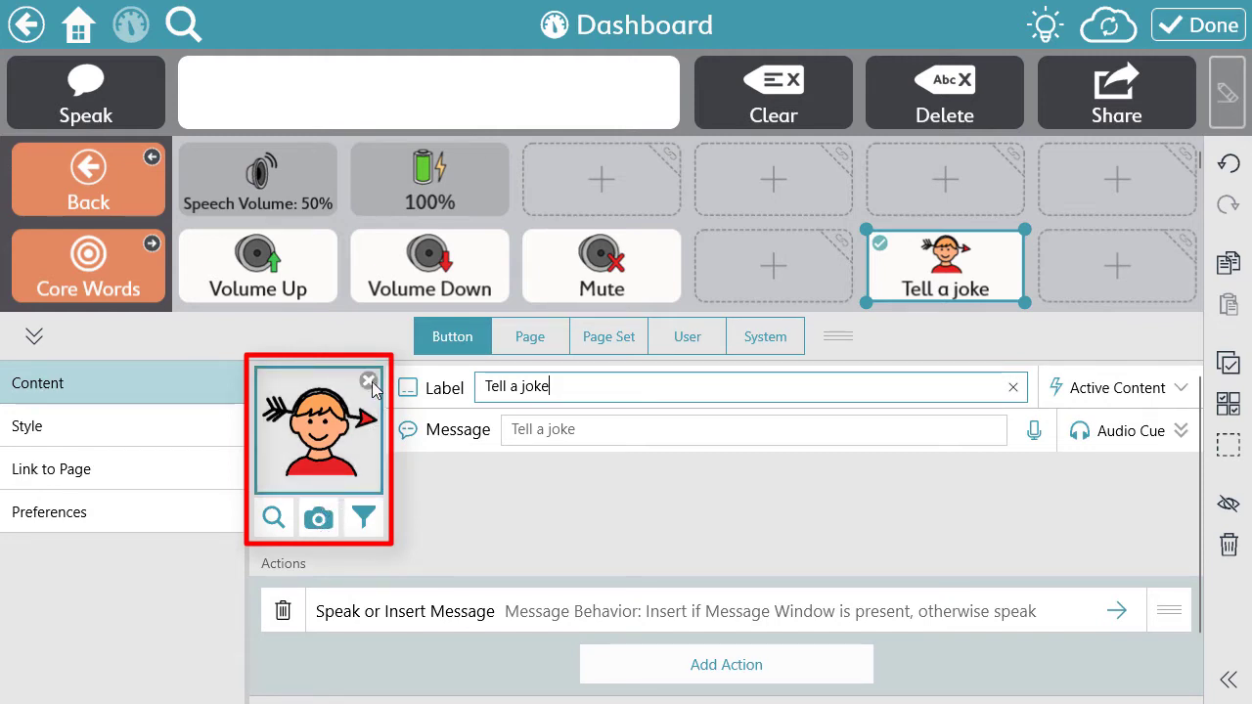
# Give the 'Tell a joke' button the two-people joking symbol from Symbol Search.
pyautogui.click(329, 445)
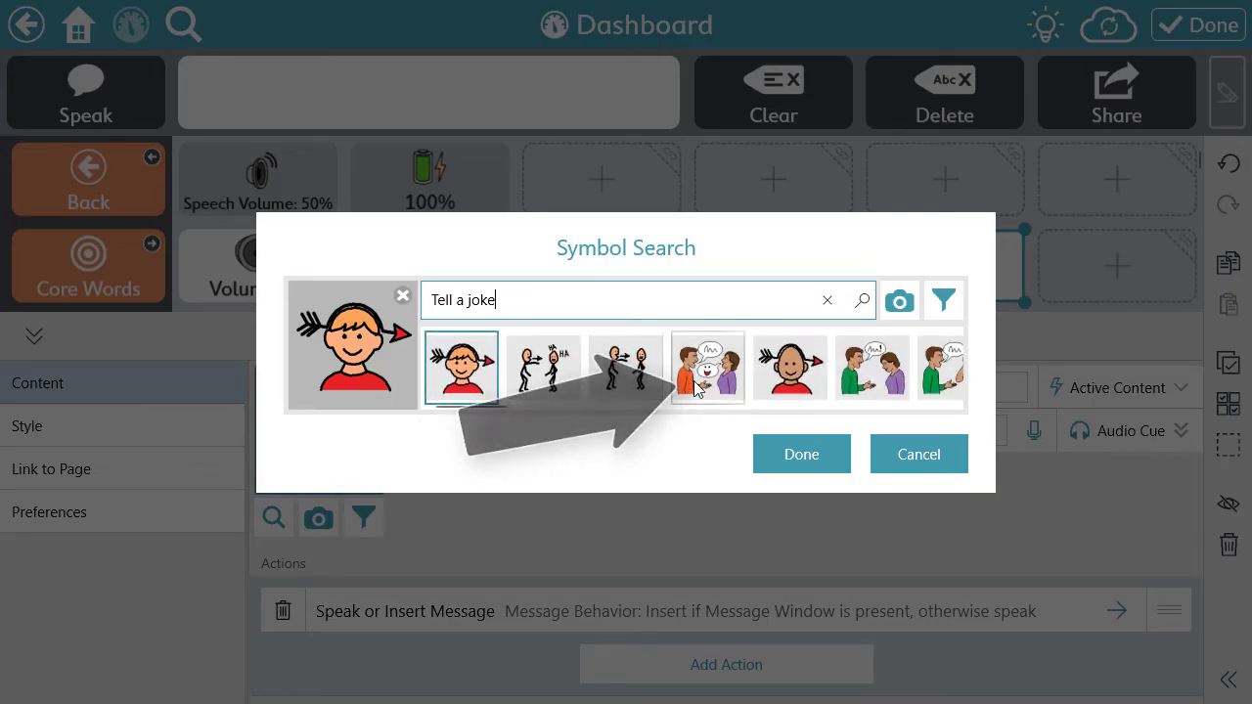
pyautogui.click(696, 383)
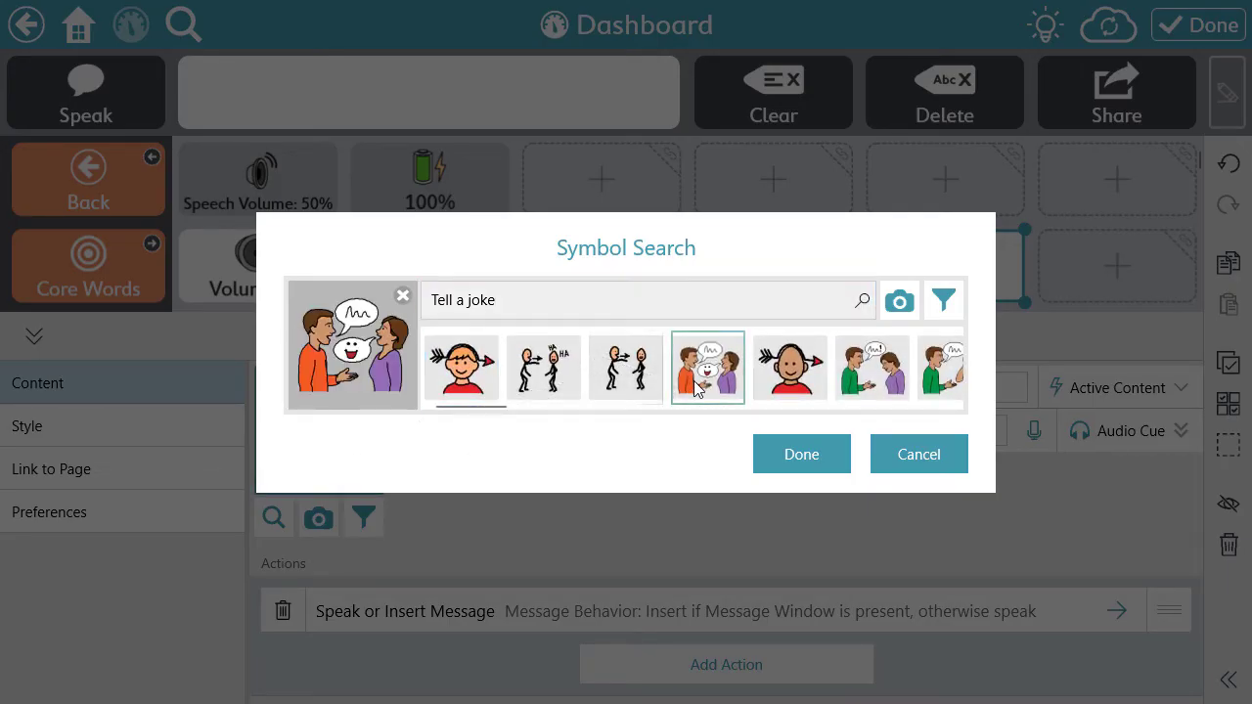
pyautogui.click(794, 458)
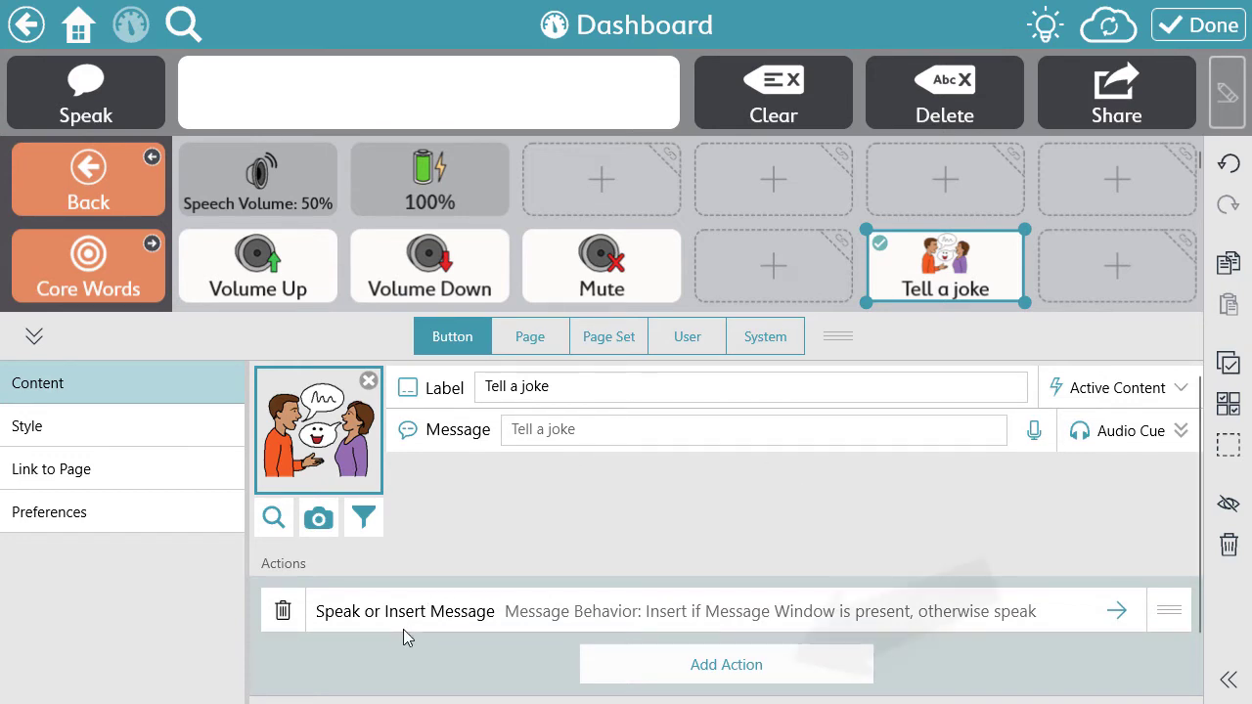
# Add a Send Google Assistant Command action that sends the button's message text.
pyautogui.click(665, 666)
pyautogui.scroll(-3, 753, 626)
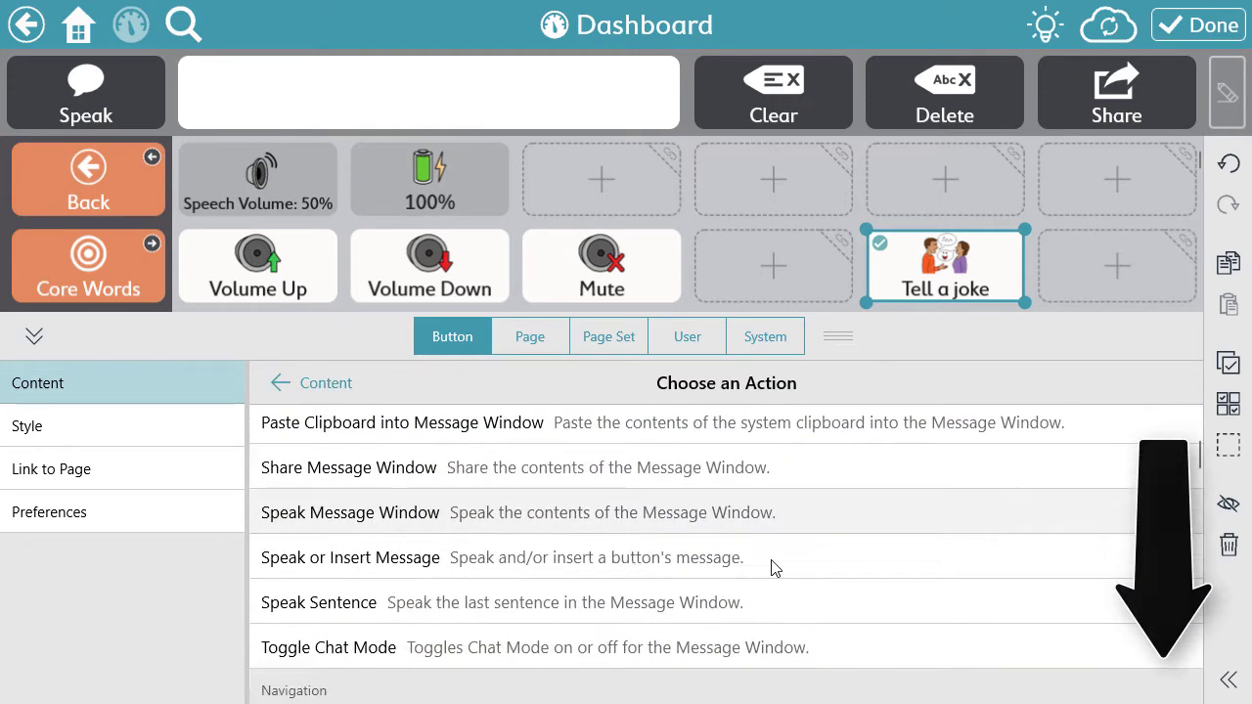
pyautogui.scroll(-5, 772, 567)
pyautogui.scroll(-10, 773, 567)
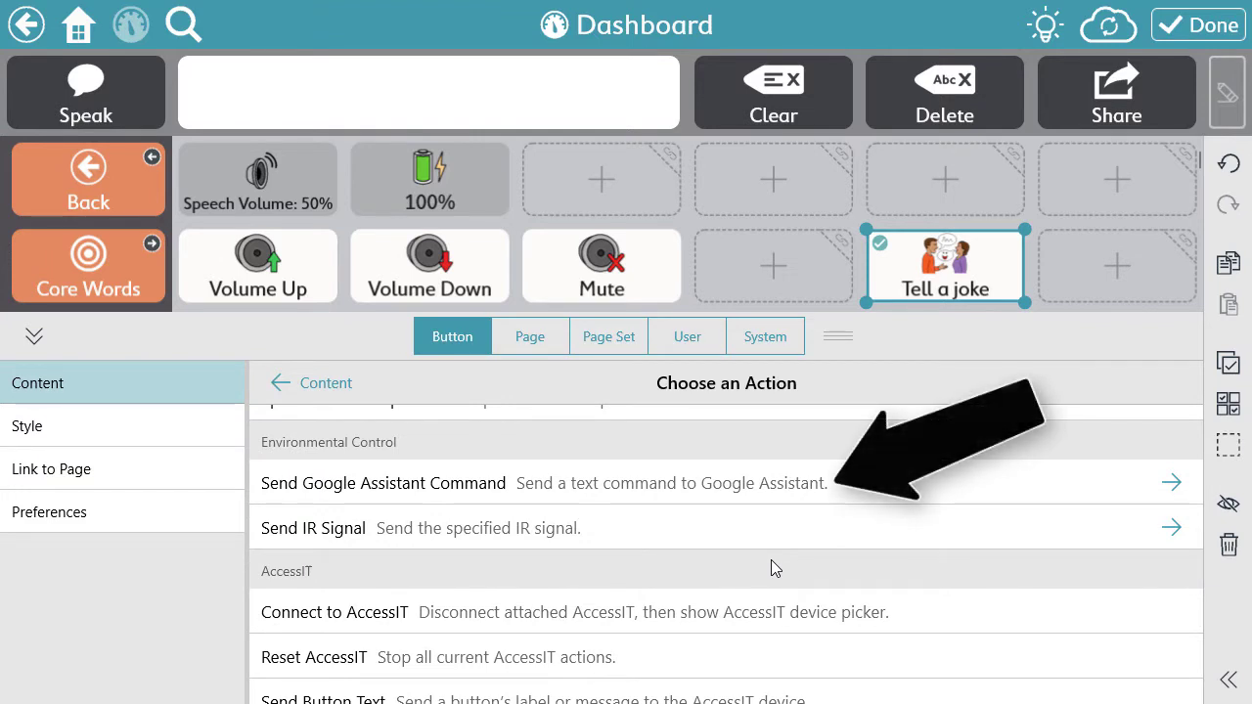
pyautogui.click(631, 493)
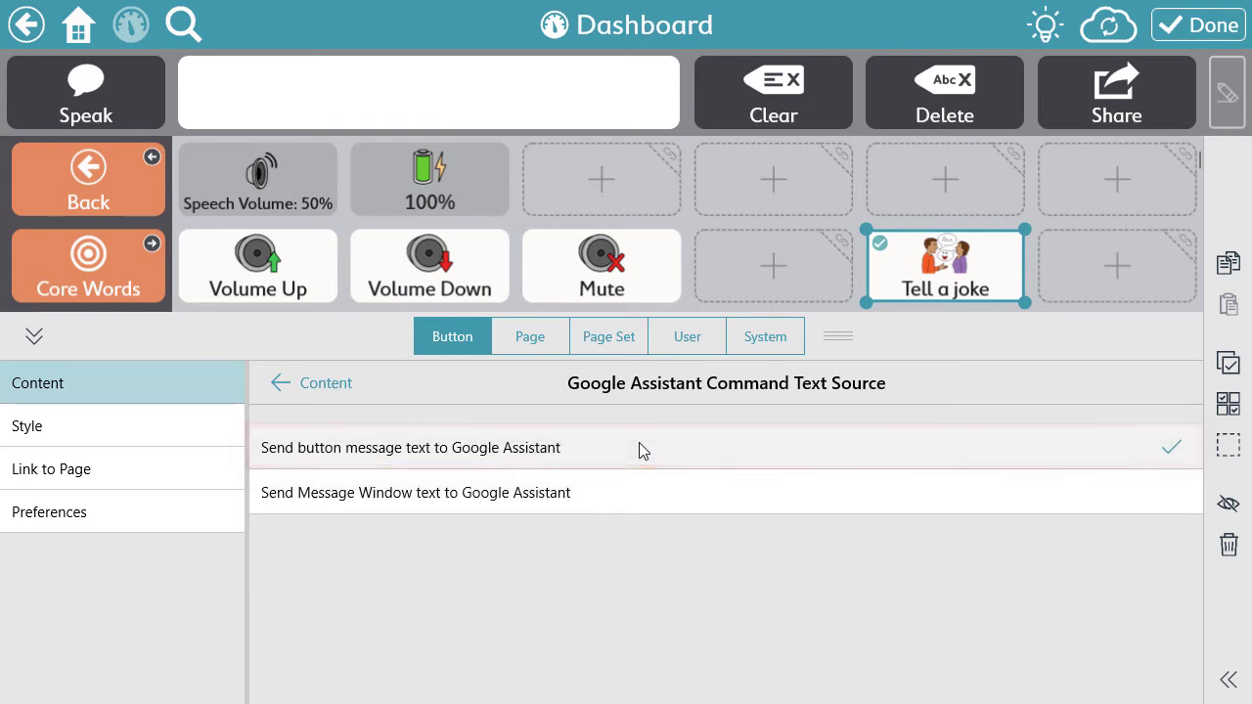
pyautogui.click(167, 425)
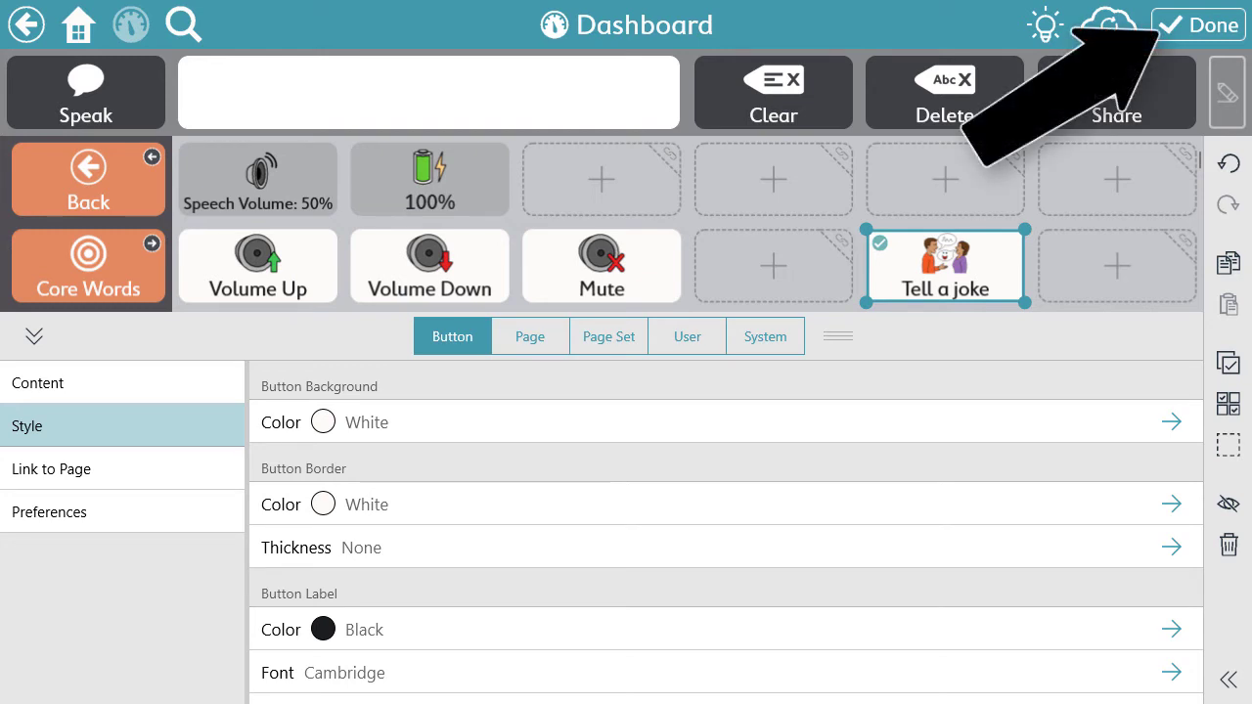
# Exit edit mode with Done to finish the first button on the Dashboard.
pyautogui.click(1201, 27)
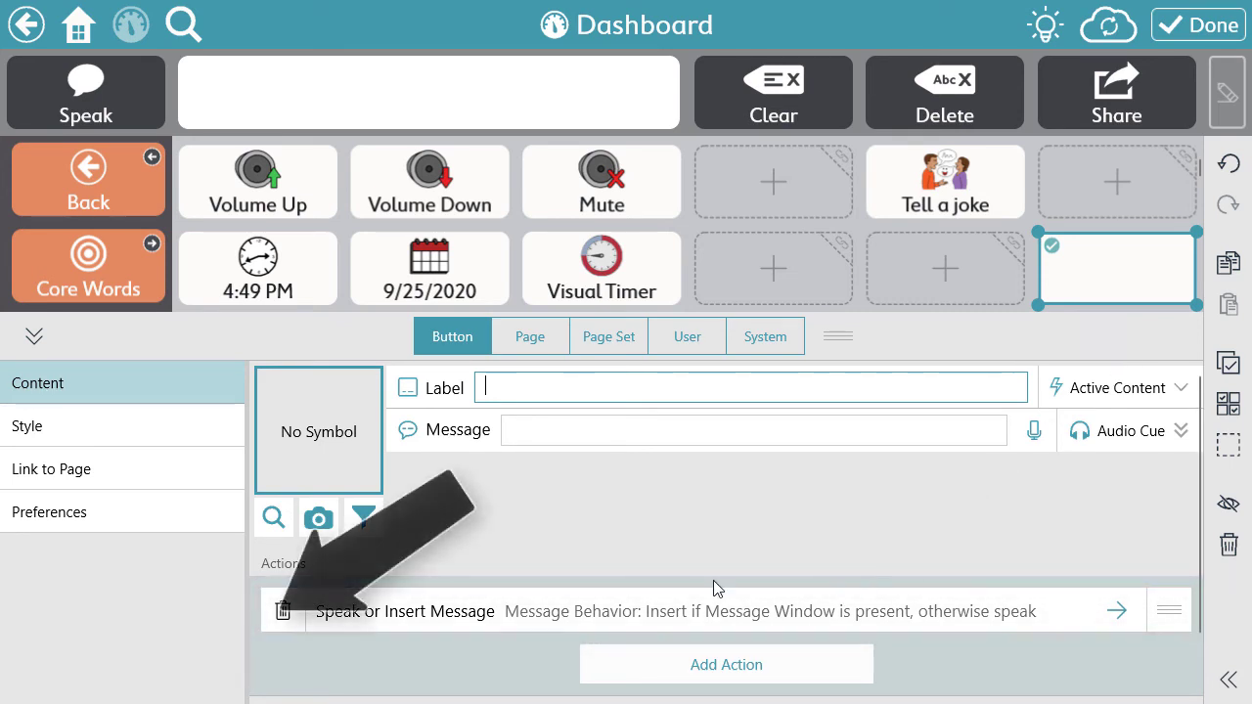
# Replace the Speak or Insert Message action with a Send Google Assistant Command using message window text.
pyautogui.click(282, 612)
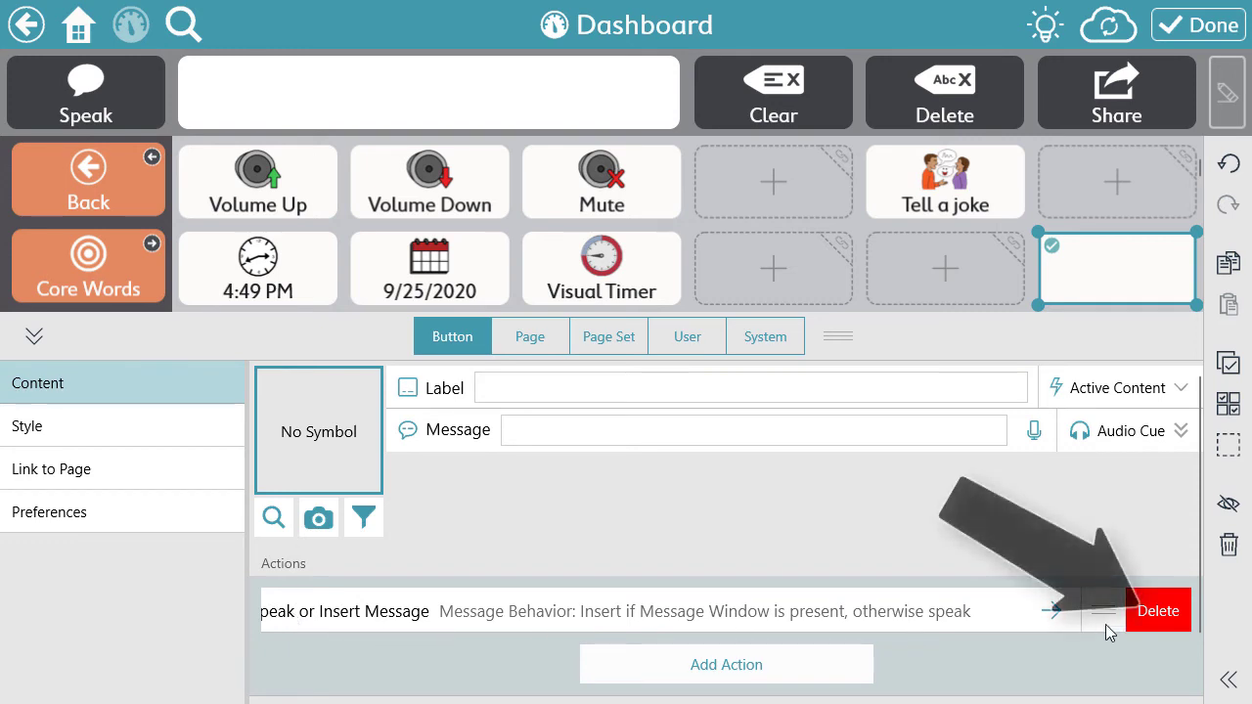
pyautogui.click(1152, 622)
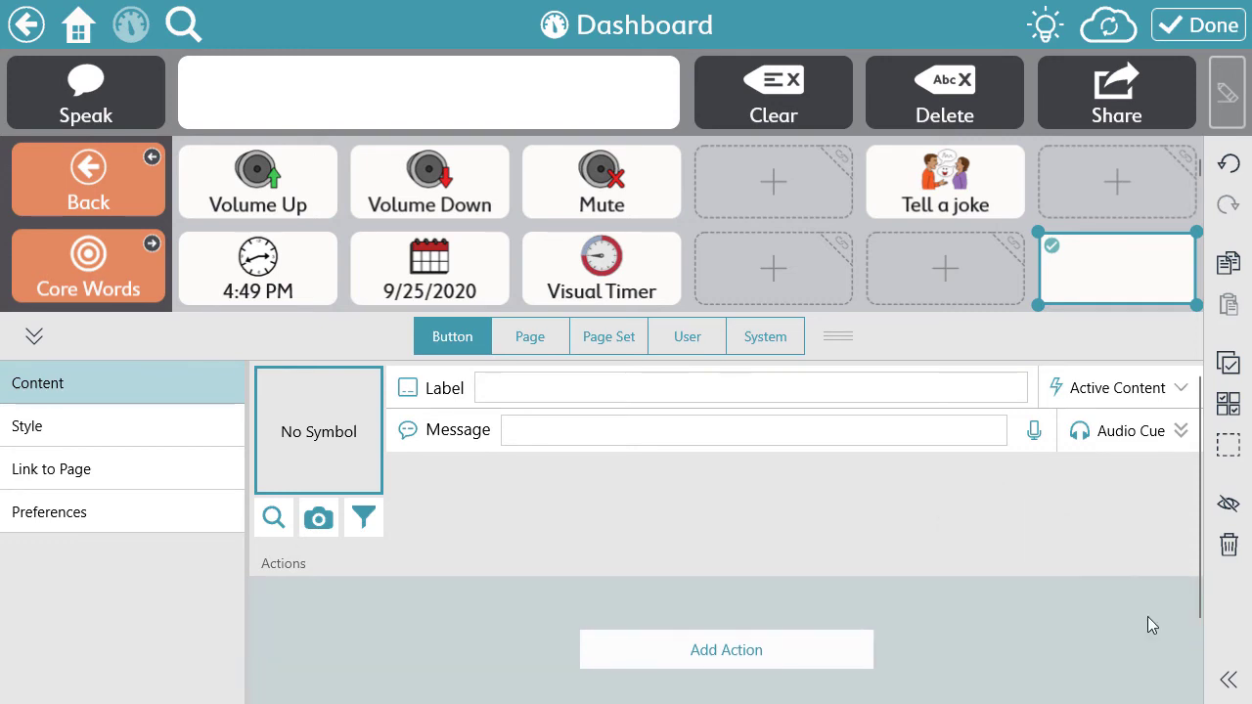
pyautogui.click(760, 655)
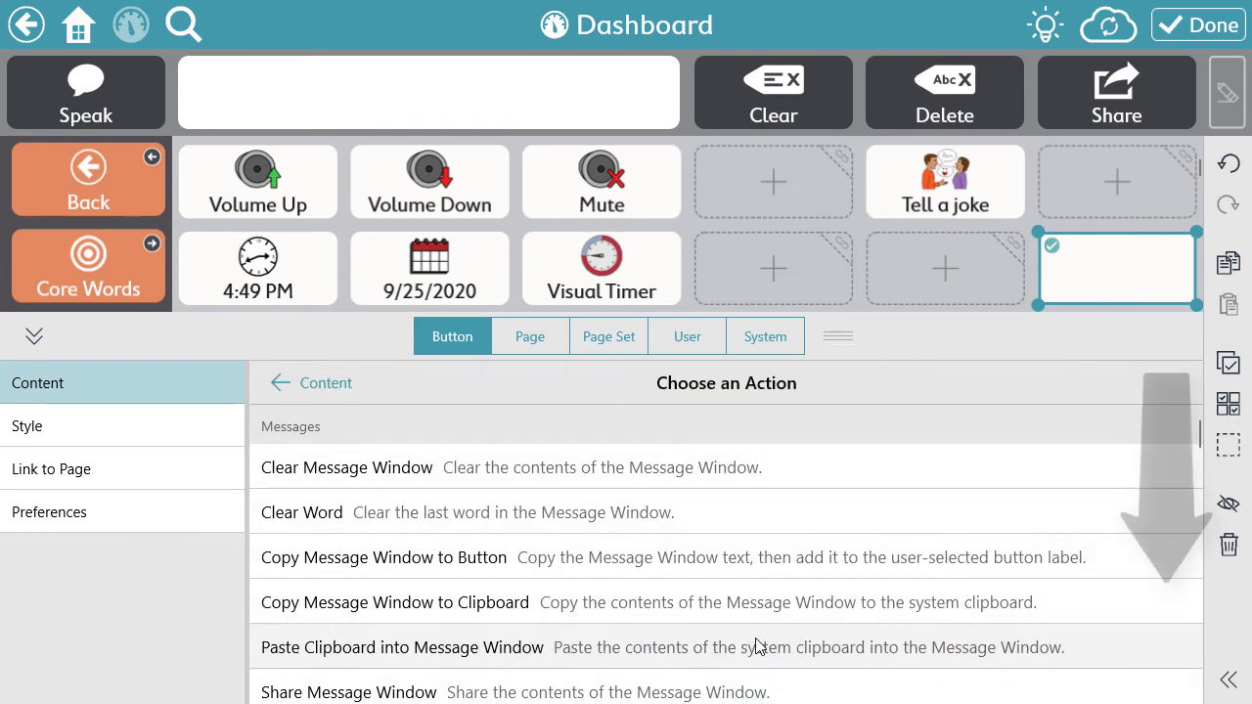
pyautogui.scroll(-5, 793, 582)
pyautogui.scroll(-20, 793, 582)
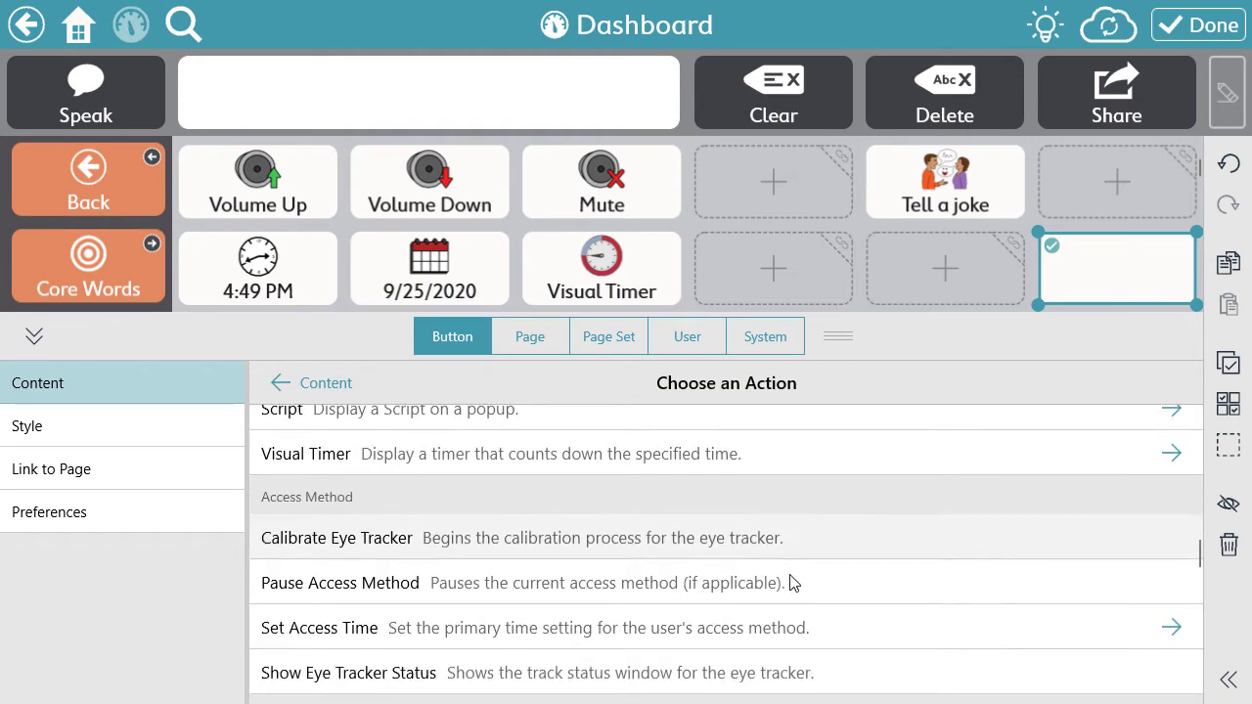
pyautogui.scroll(-5, 793, 582)
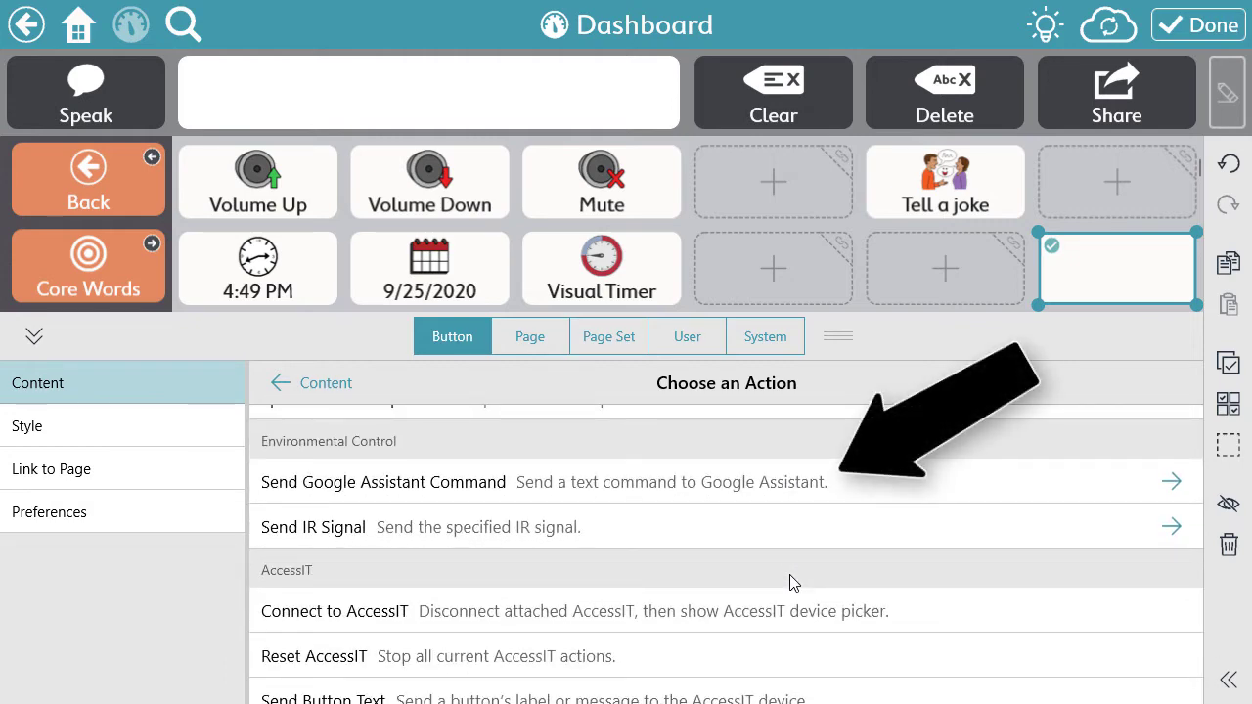
pyautogui.click(700, 495)
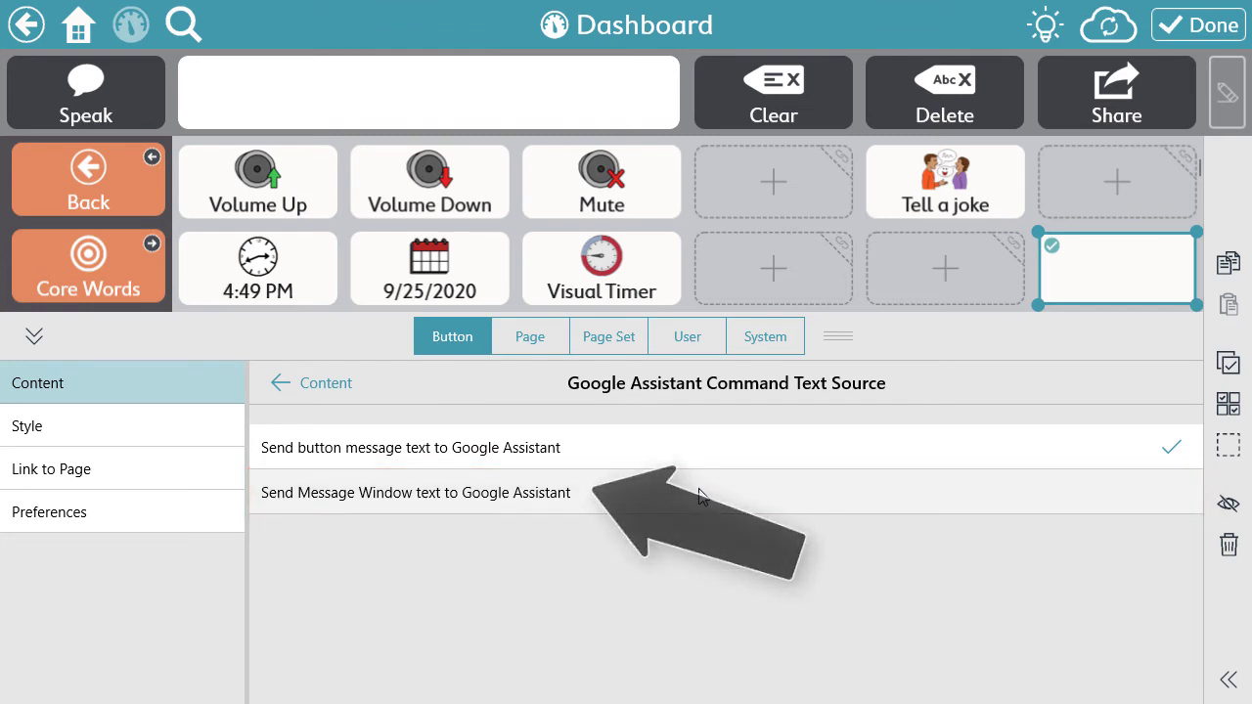
pyautogui.click(698, 494)
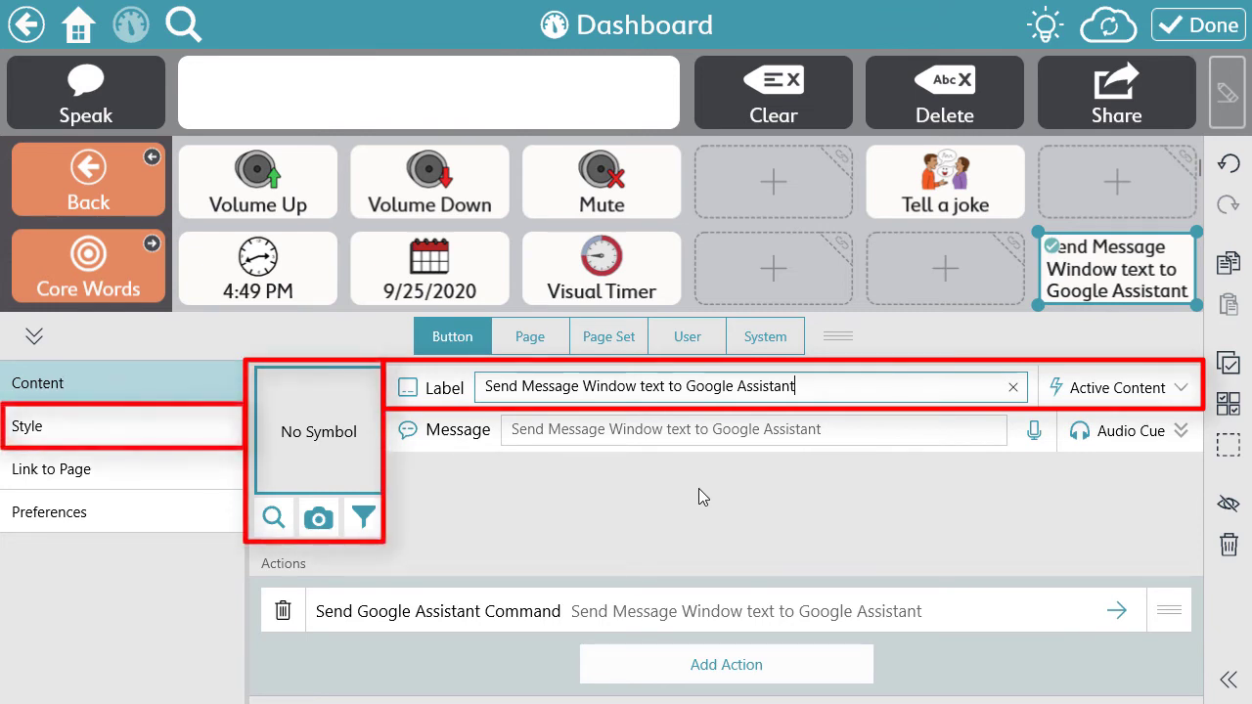
# Delete 'Window text to' so the label reads 'Send Message Google Assistant'.
pyautogui.click(685, 386)
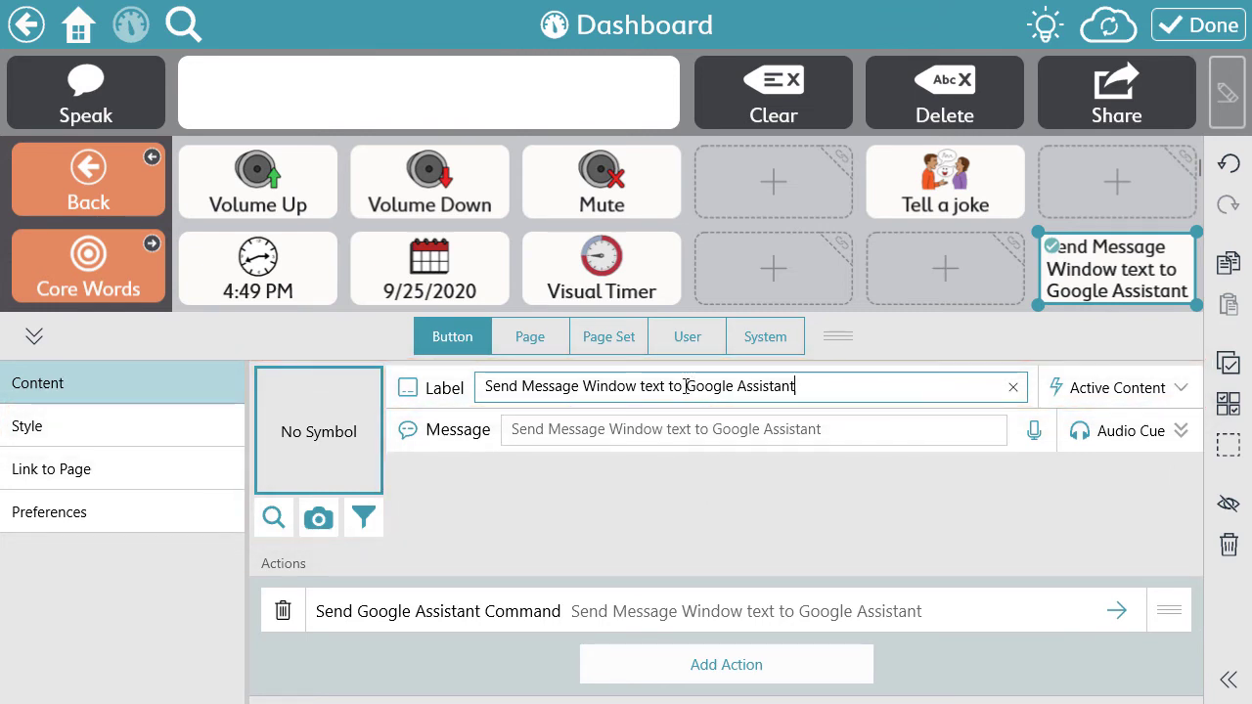
pyautogui.moveTo(684, 387); pyautogui.dragTo(581, 386)
pyautogui.press('BackSpace')
# Assign the speech-bubble symbol to the button and confirm it.
pyautogui.click(341, 445)
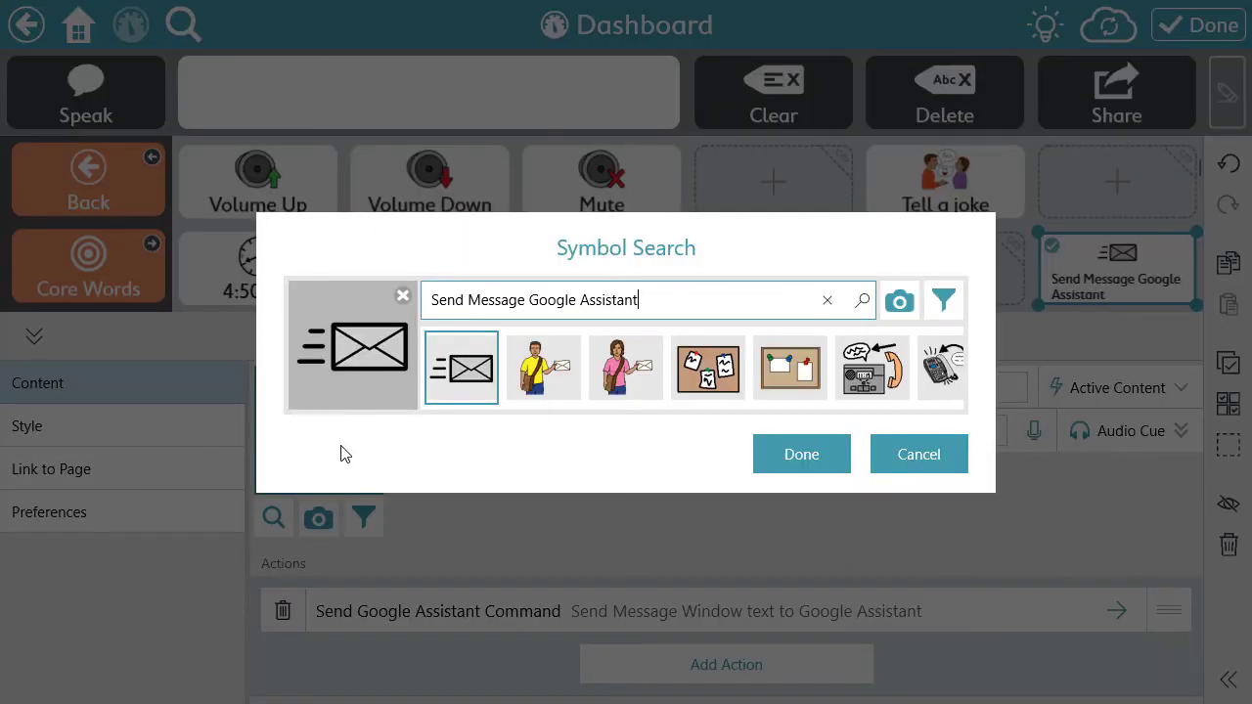
pyautogui.moveTo(479, 411); pyautogui.dragTo(509, 420)
pyautogui.click(849, 369)
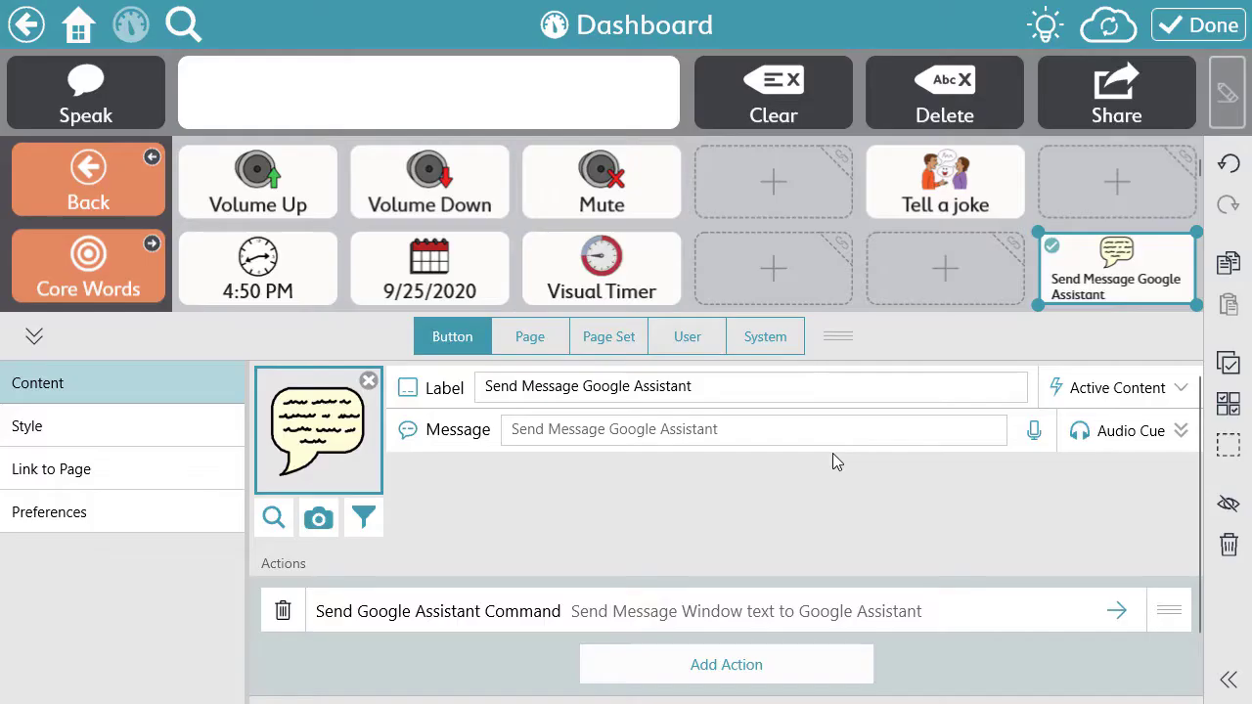
pyautogui.click(118, 429)
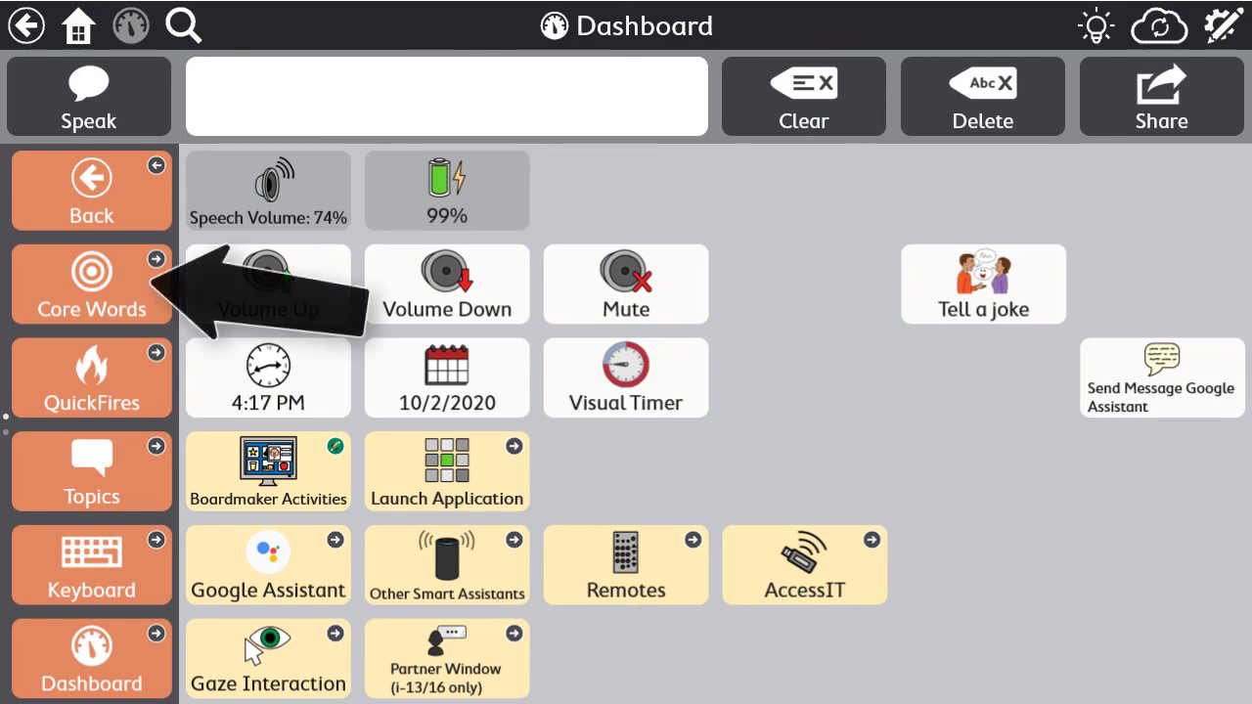
# Build 'What time is it' from Core Words and Date & Time, then return to Dashboard.
pyautogui.click(91, 283)
pyautogui.click(280, 209)
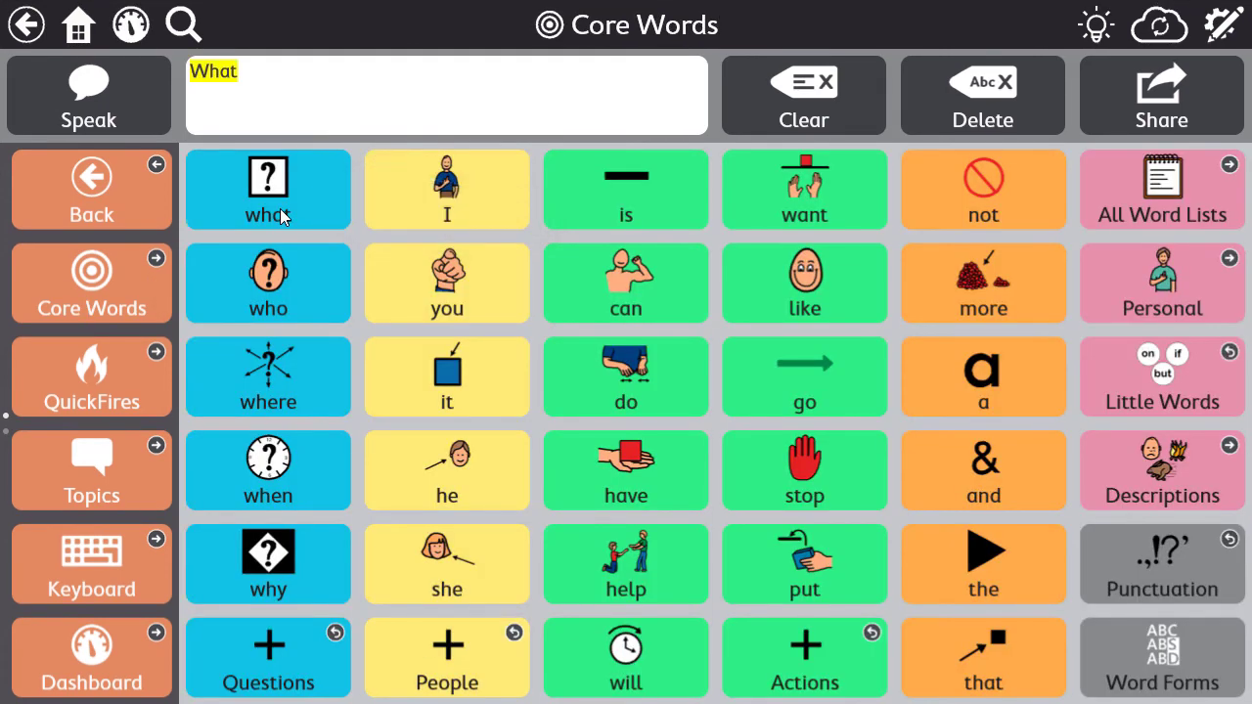
pyautogui.click(1167, 206)
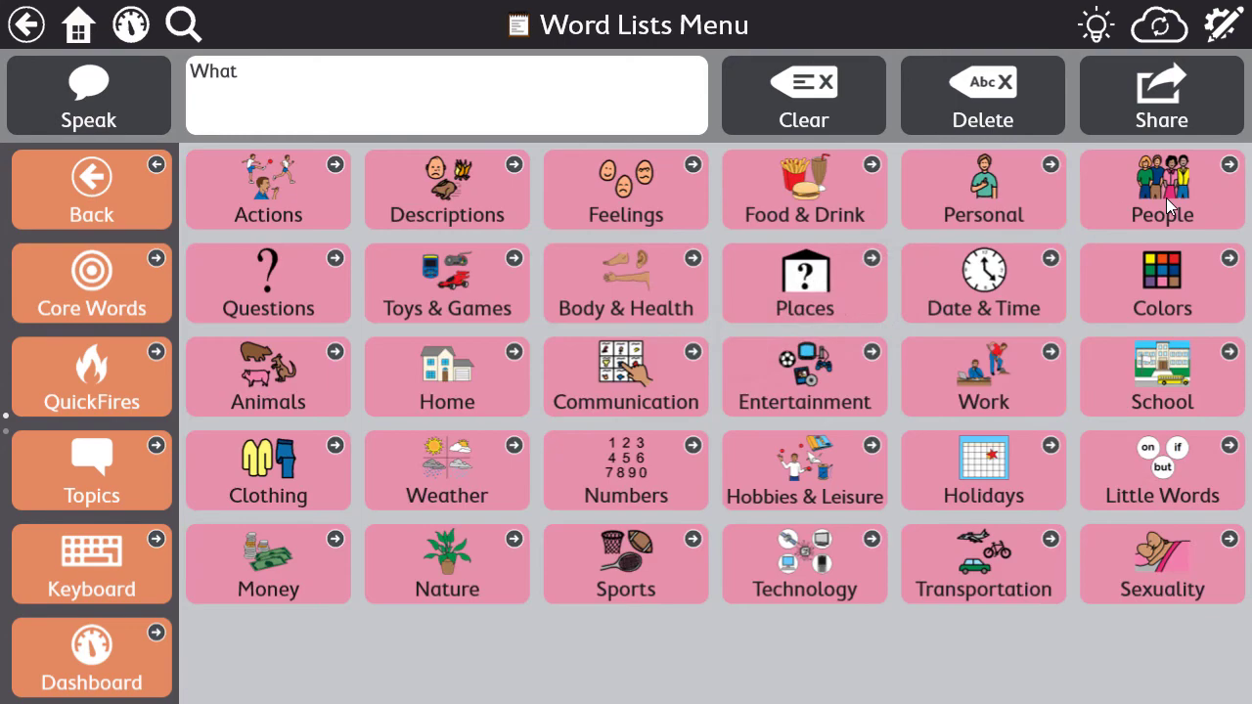
pyautogui.click(966, 311)
pyautogui.click(492, 394)
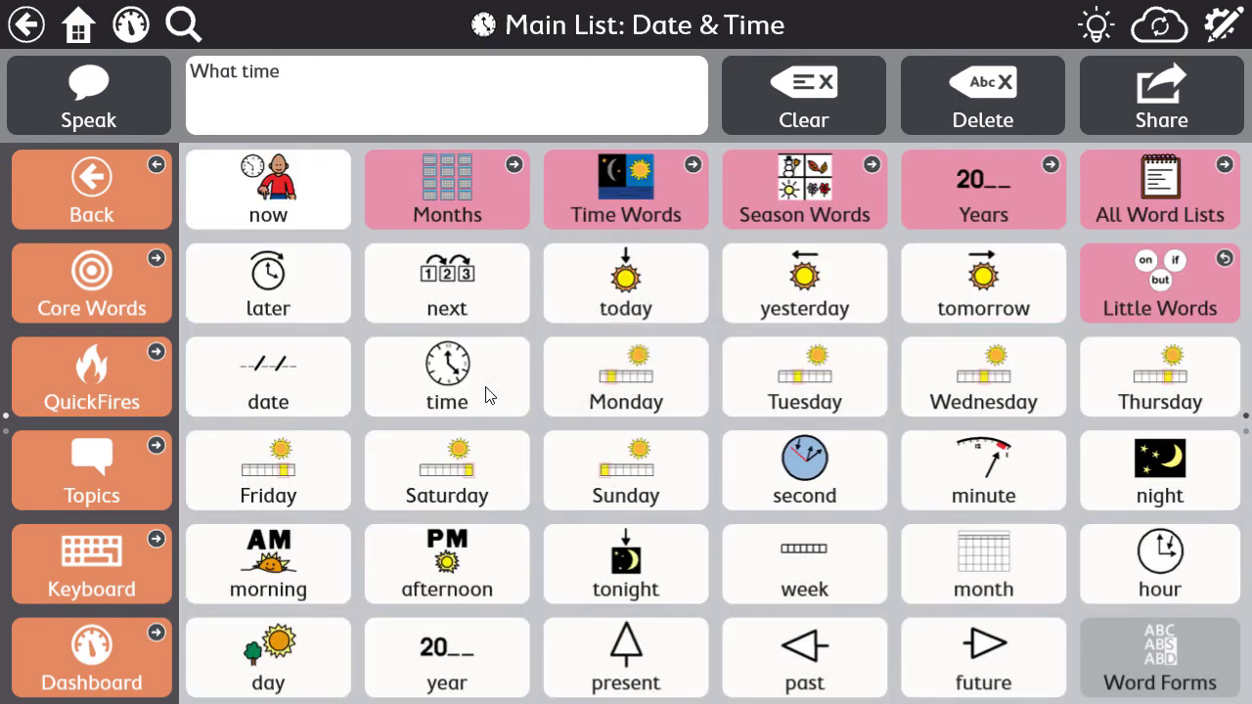
pyautogui.click(78, 284)
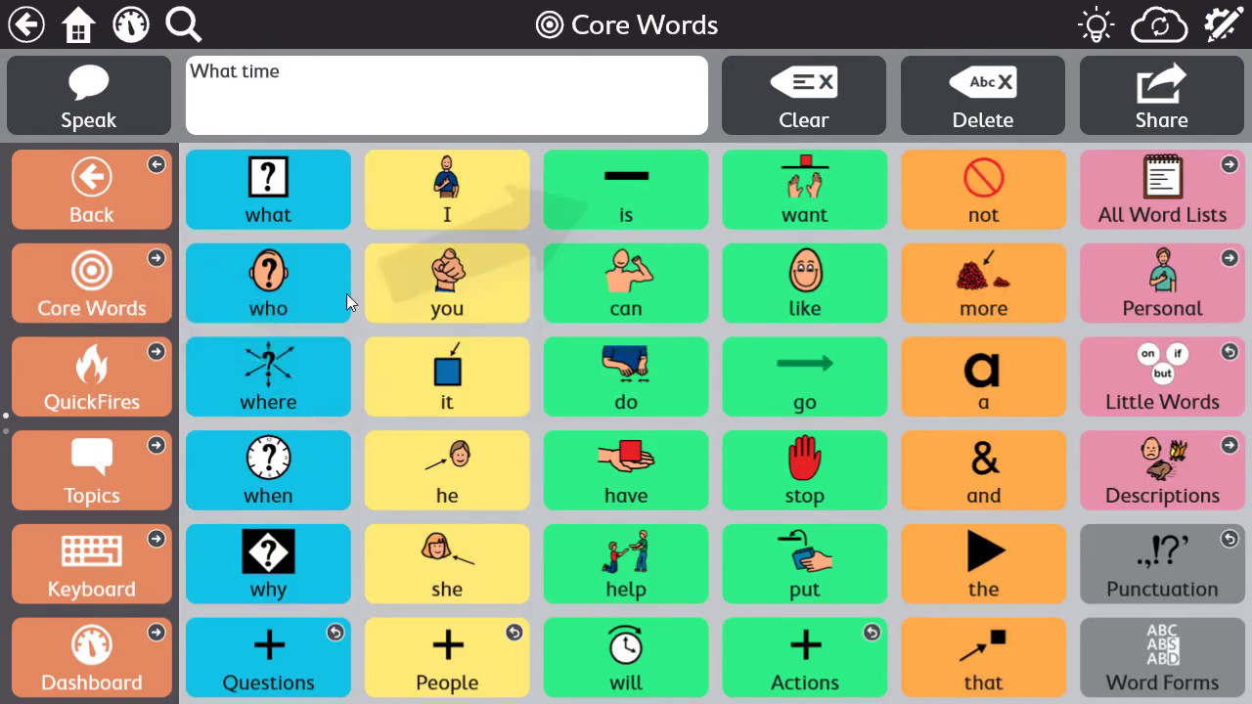
pyautogui.click(669, 209)
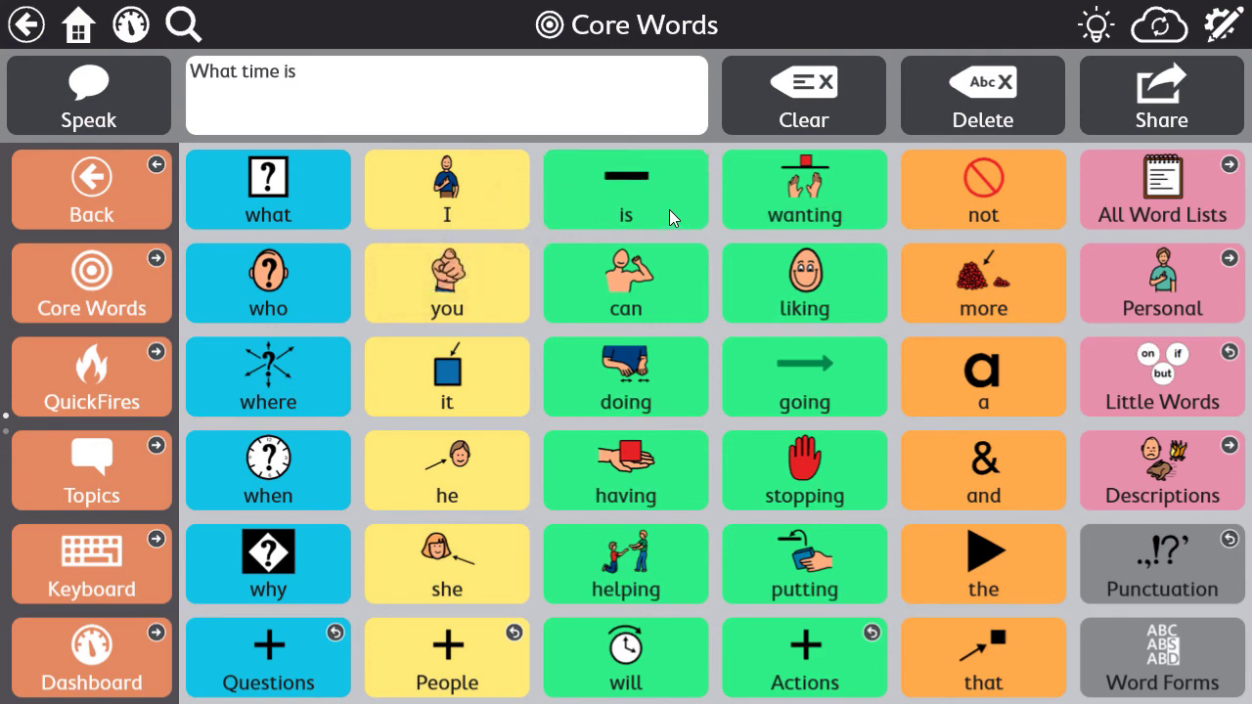
pyautogui.click(495, 364)
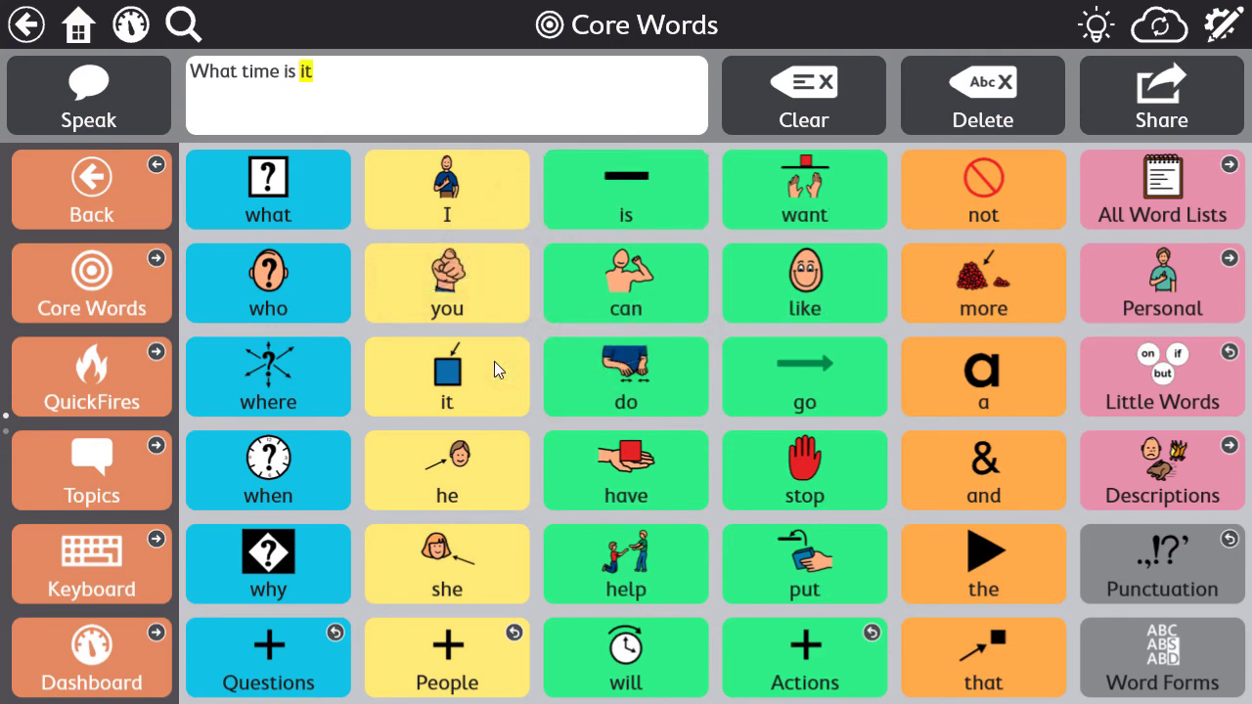
pyautogui.click(91, 658)
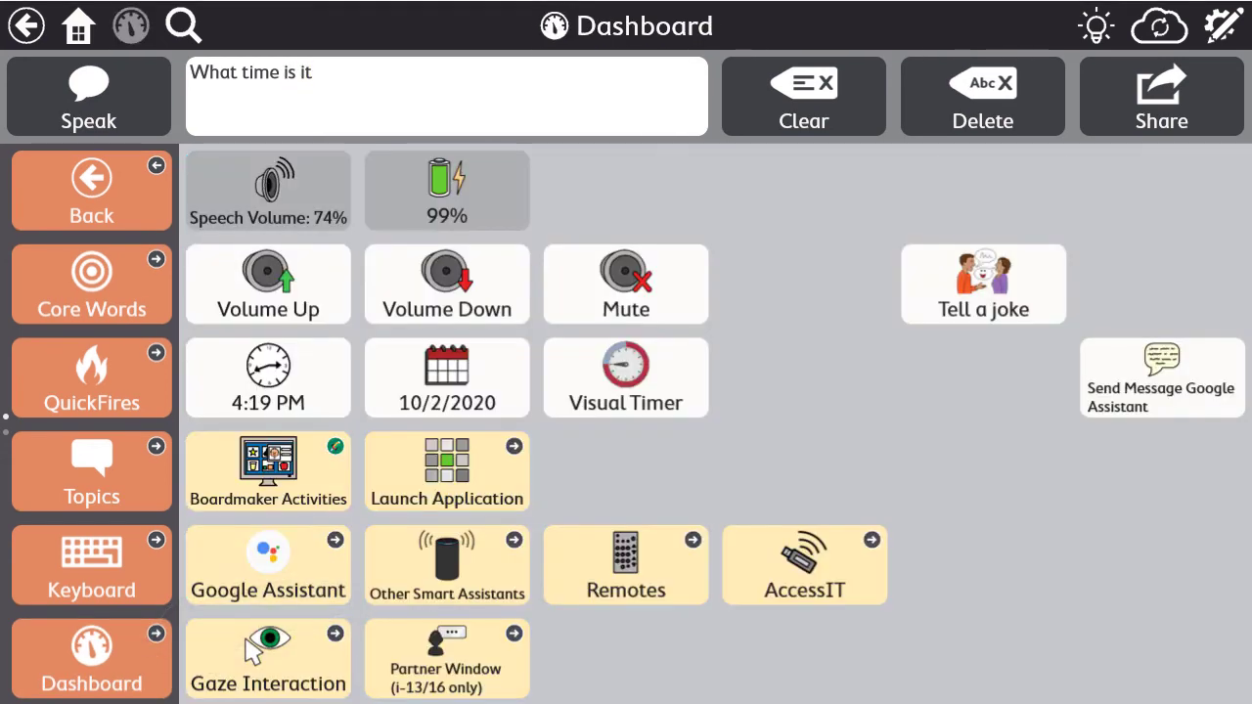